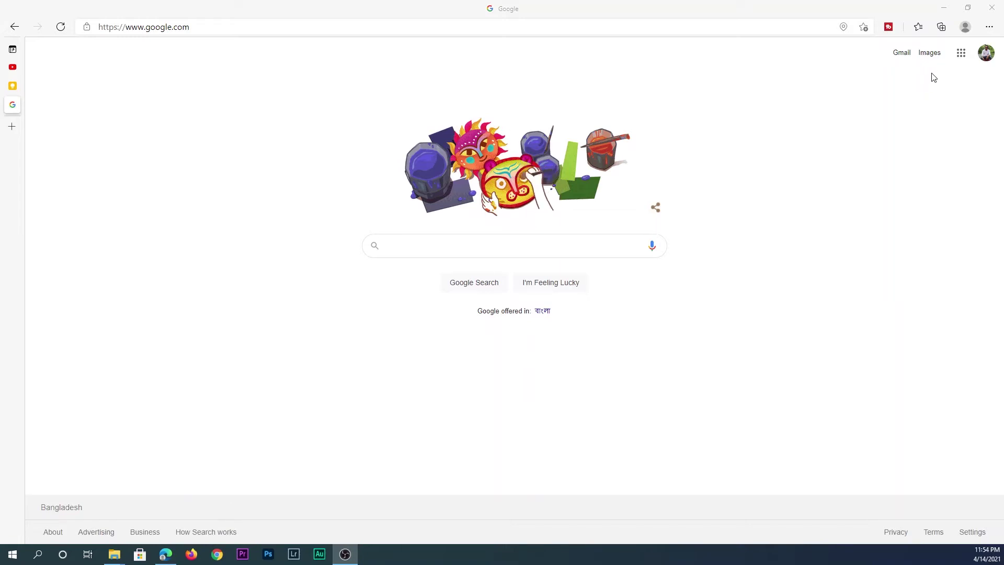
Step: Open the profile avatar's account panel to start adding another Google account
{"action": "left_click", "coordinate": [987, 52]}
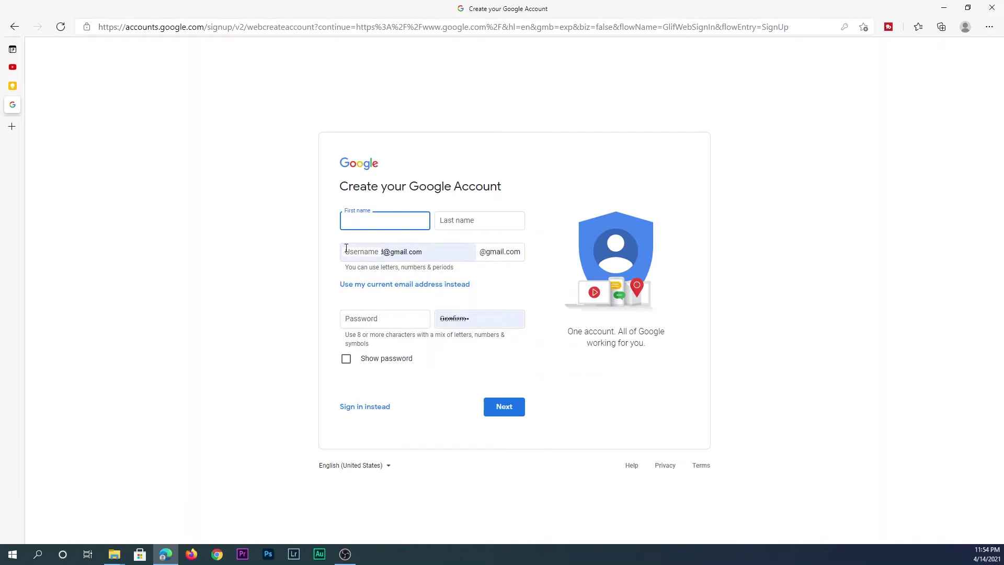
{"action": "type", "text": "Anis"}
Step: Enter the first and last name and correct the Gmail username until it is accepted
{"action": "key", "text": "Tab"}
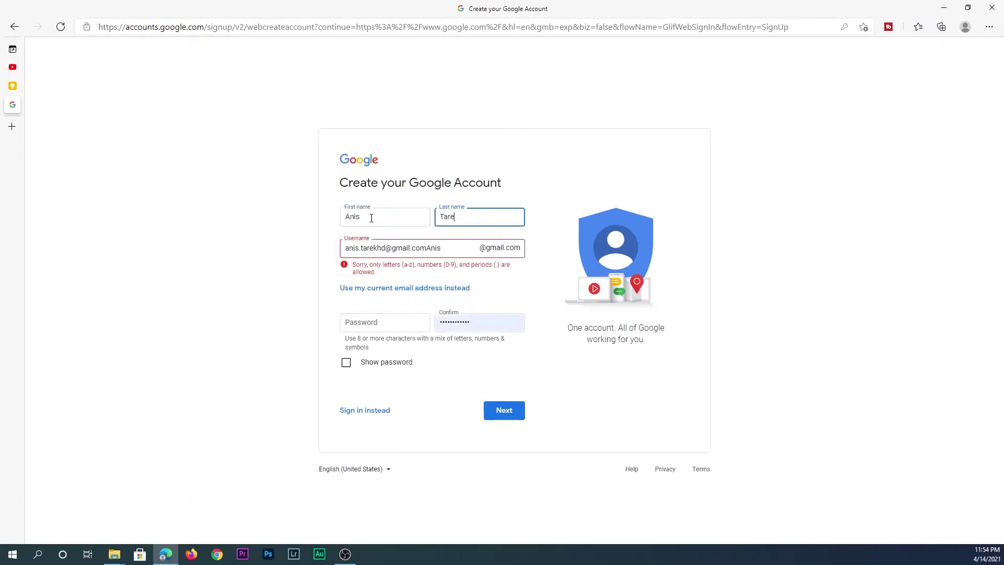
{"action": "left_click", "coordinate": [427, 246]}
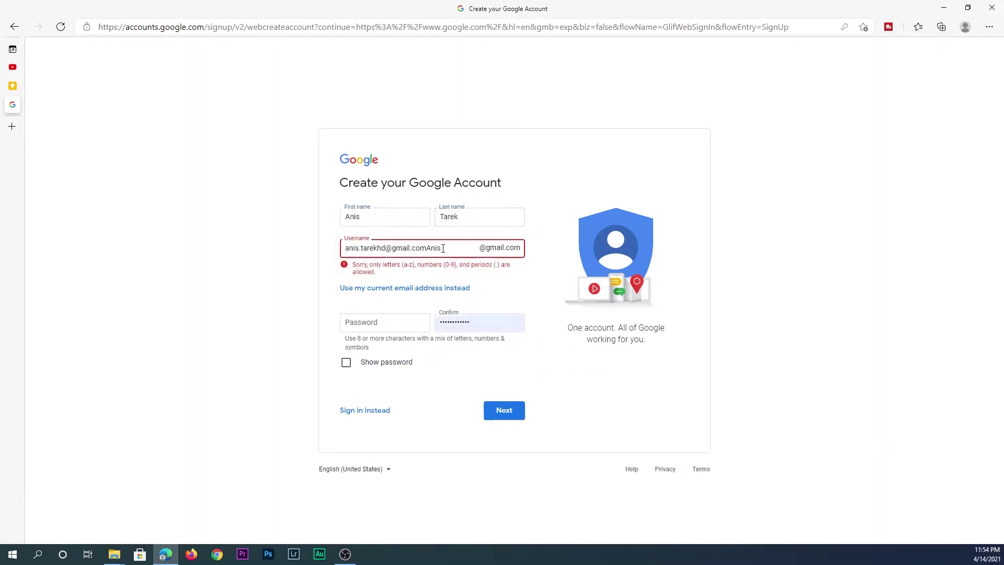
{"action": "key", "text": "BackSpace"}
{"action": "key", "text": "BackSpace"}
{"action": "key", "text": "BackSpace"}
{"action": "key", "text": "BackSpace"}
{"action": "key", "text": "BackSpace"}
{"action": "key", "text": "BackSpace"}
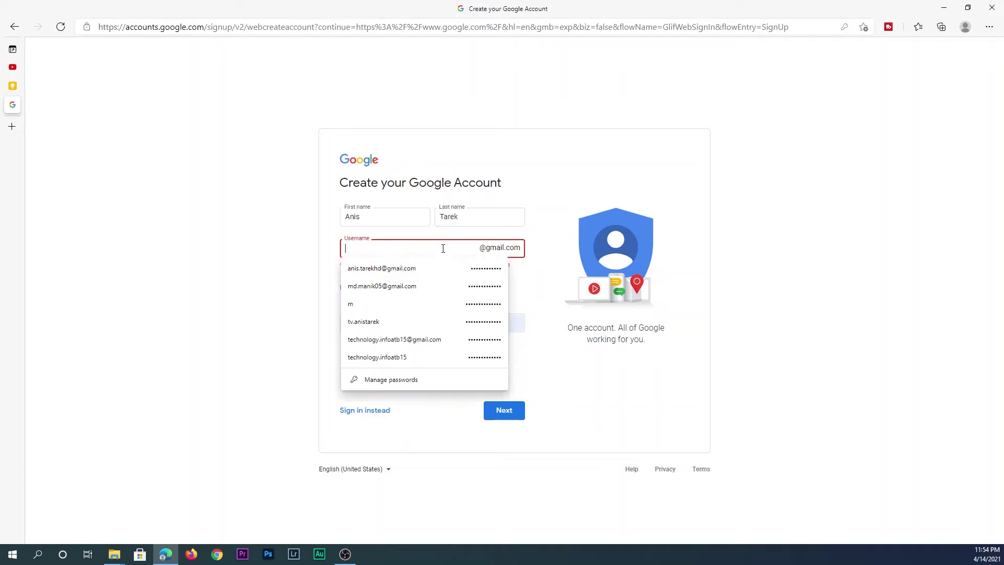
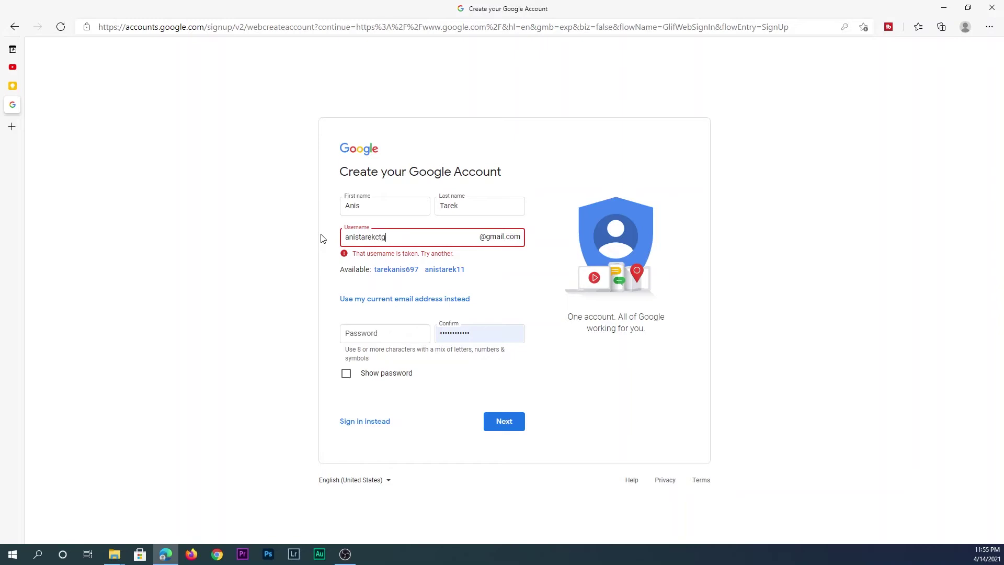
{"action": "left_click", "coordinate": [327, 238]}
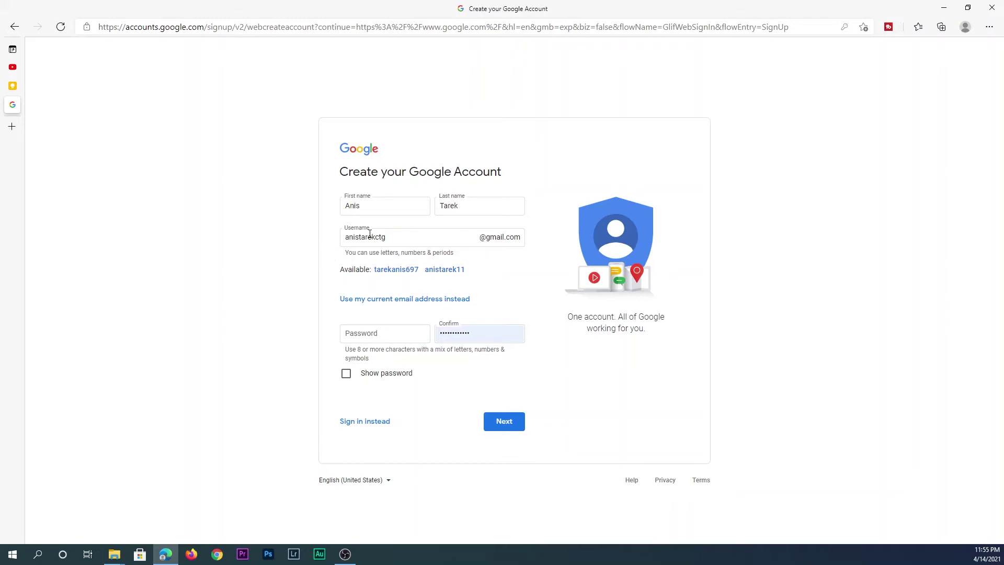
Step: Enter and confirm the new account password, then submit the account basics
{"action": "left_click", "coordinate": [383, 333]}
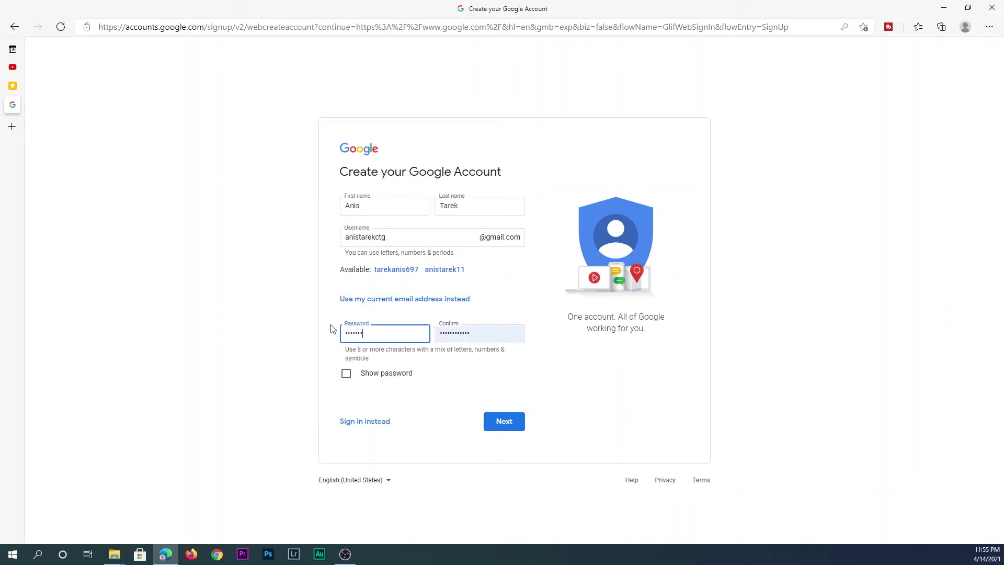
{"action": "key", "text": "Tab"}
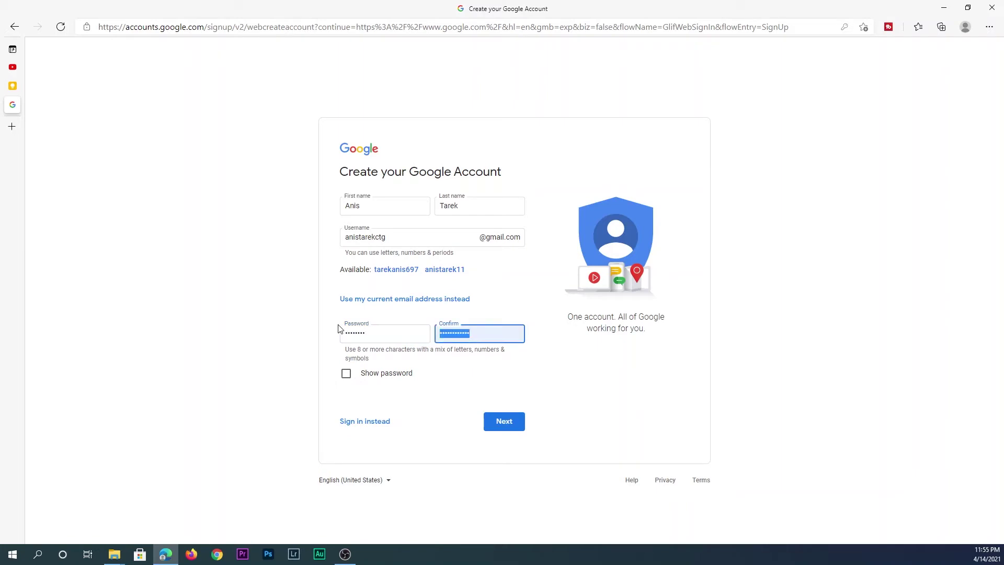
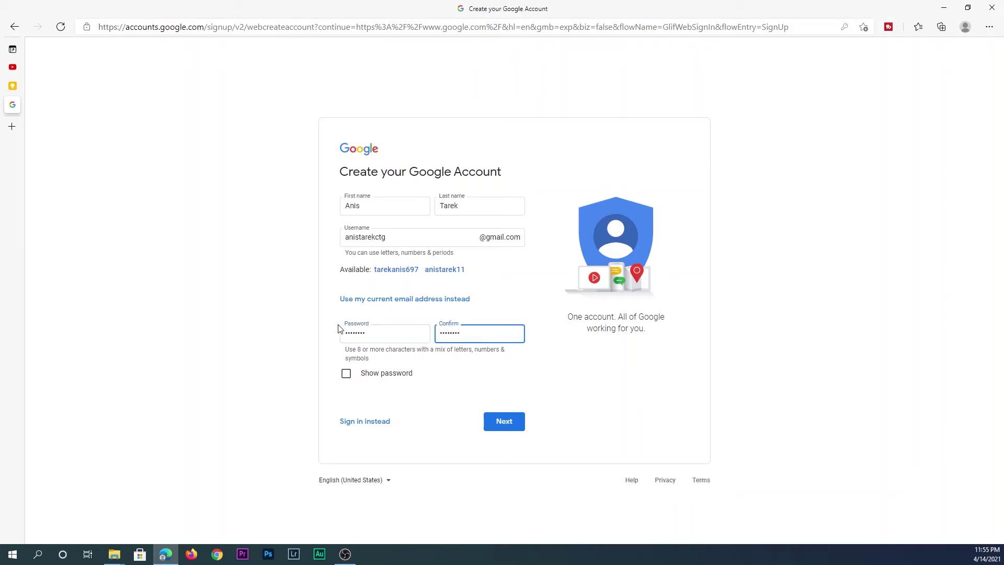
{"action": "left_click", "coordinate": [501, 422]}
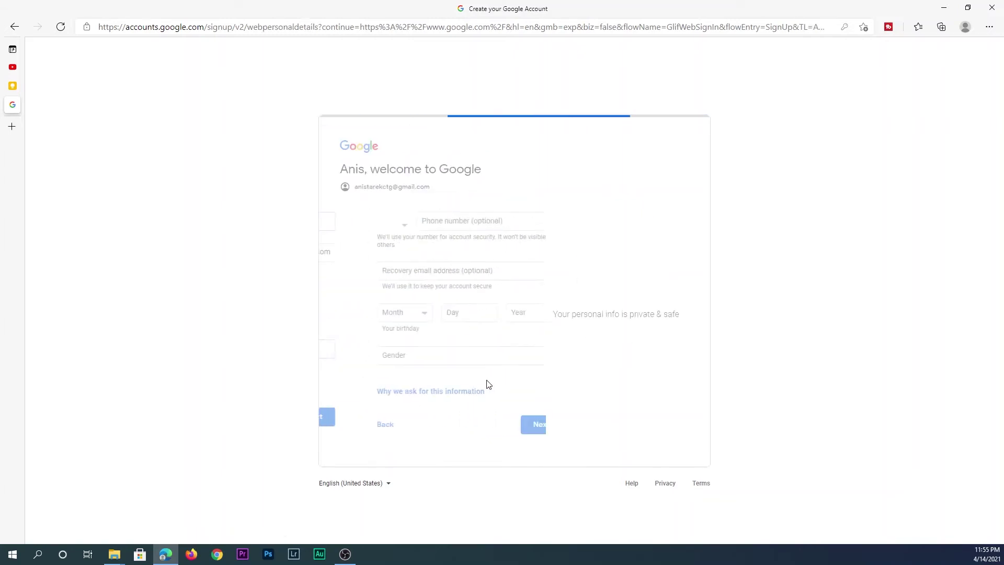
{"action": "left_click", "coordinate": [407, 224]}
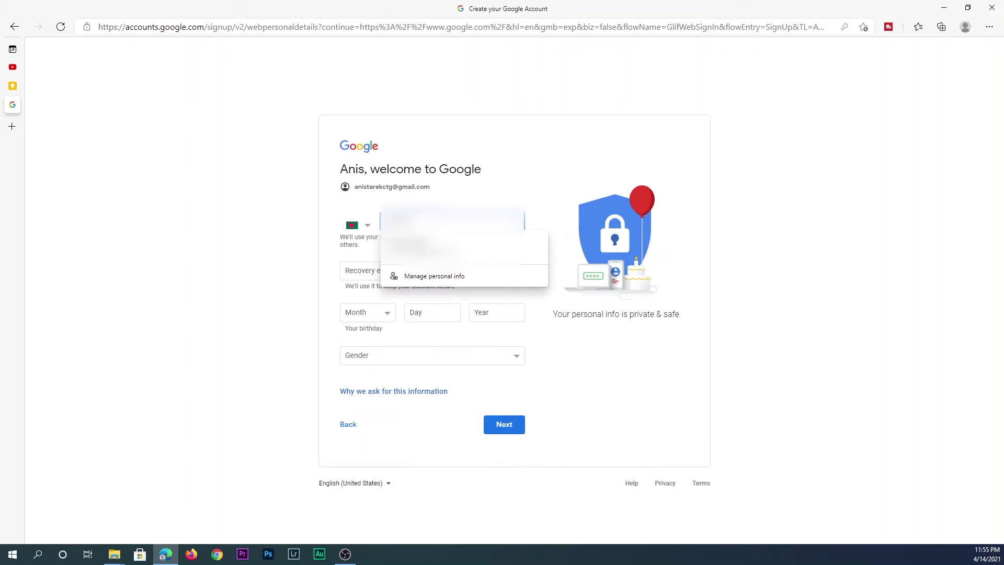
{"action": "left_click", "coordinate": [424, 268]}
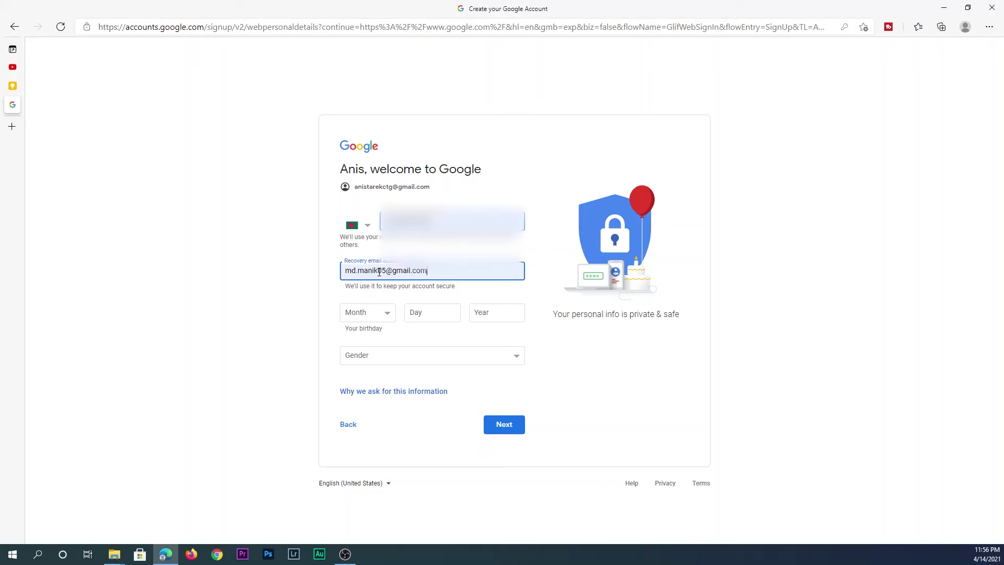
{"action": "left_click", "coordinate": [373, 316]}
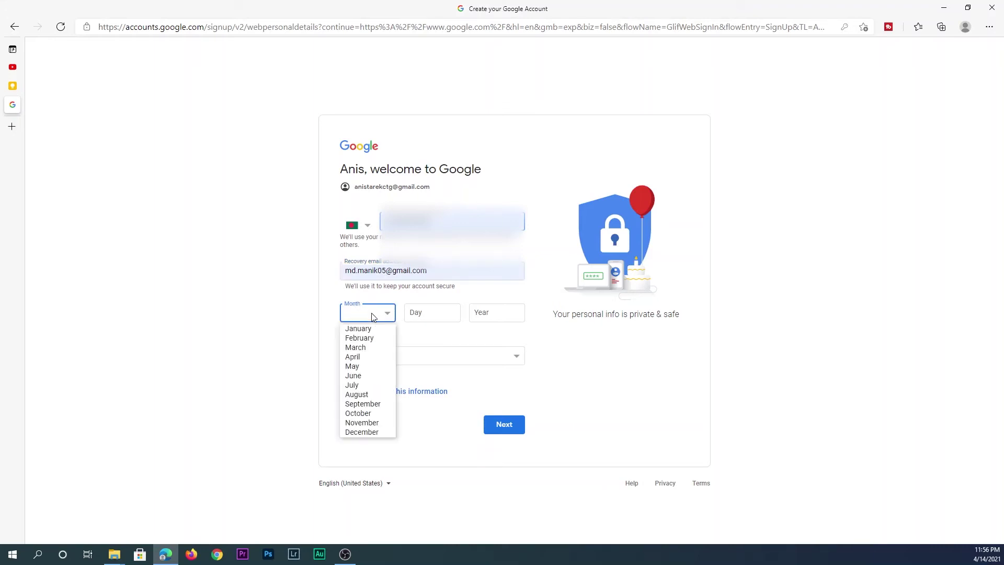
{"action": "left_click", "coordinate": [372, 381]}
{"action": "left_click", "coordinate": [493, 315]}
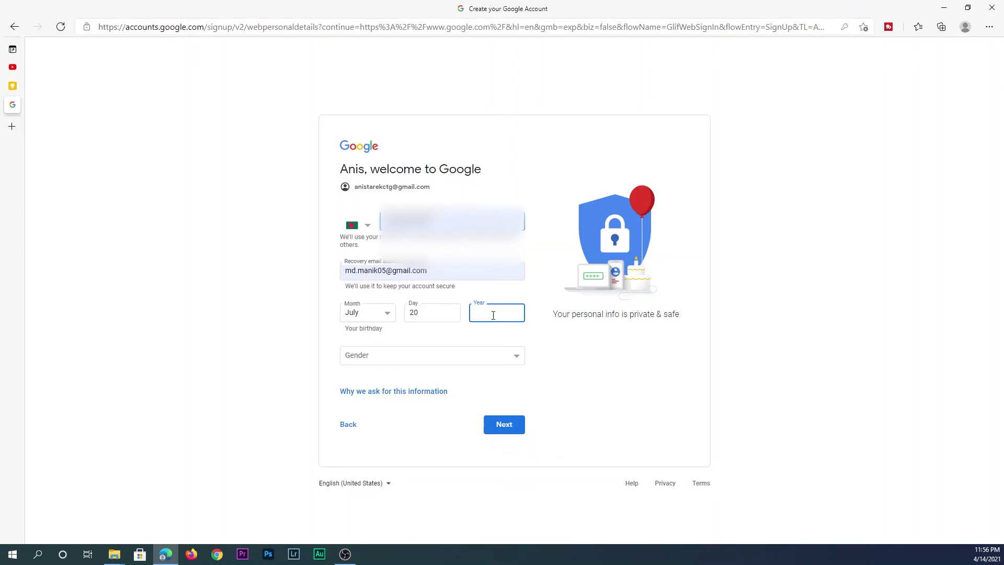
{"action": "left_click", "coordinate": [441, 357]}
{"action": "left_click", "coordinate": [363, 383]}
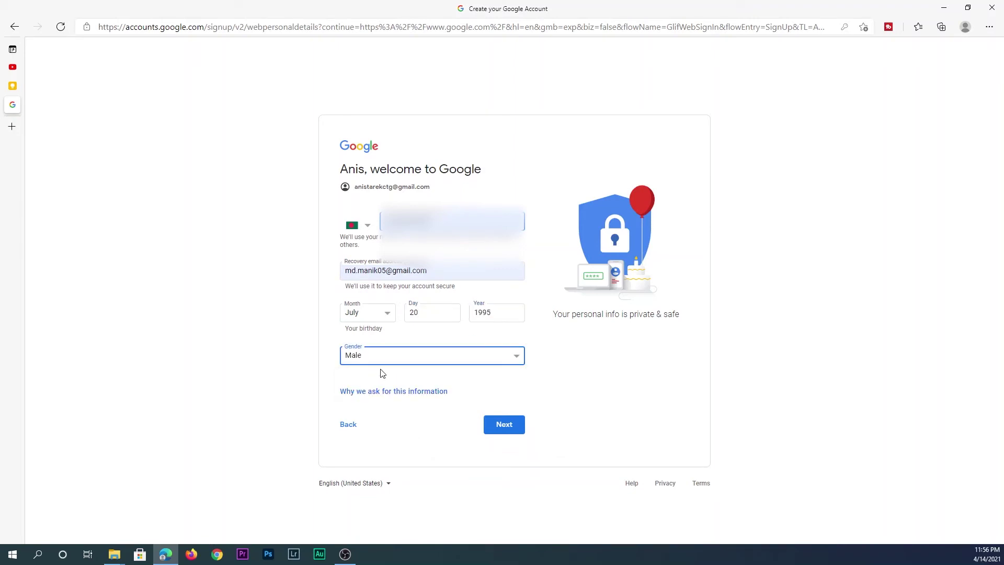
{"action": "left_click", "coordinate": [492, 424]}
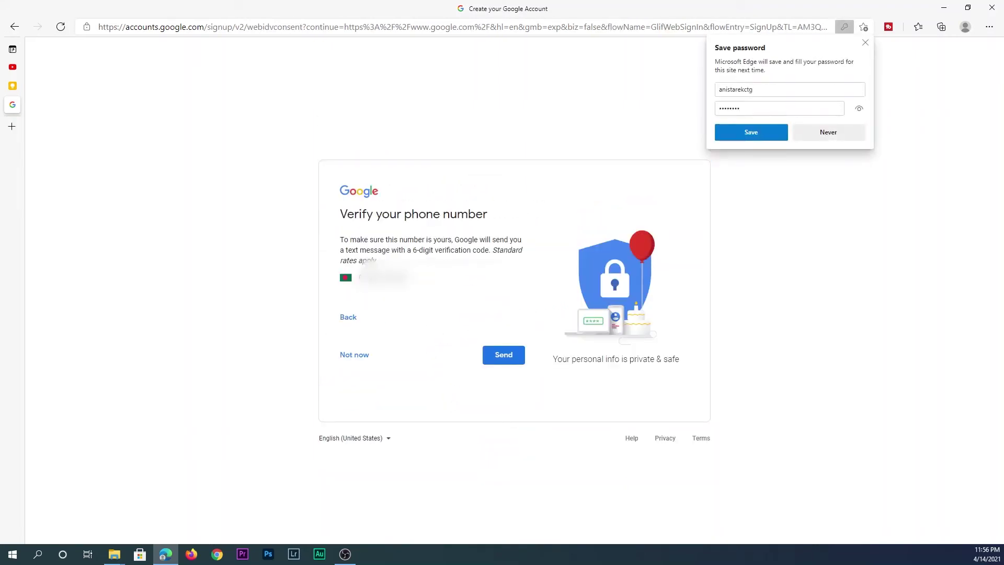
Step: Skip phone verification, let Edge save the password, and accept Google's privacy terms
{"action": "left_click", "coordinate": [355, 357]}
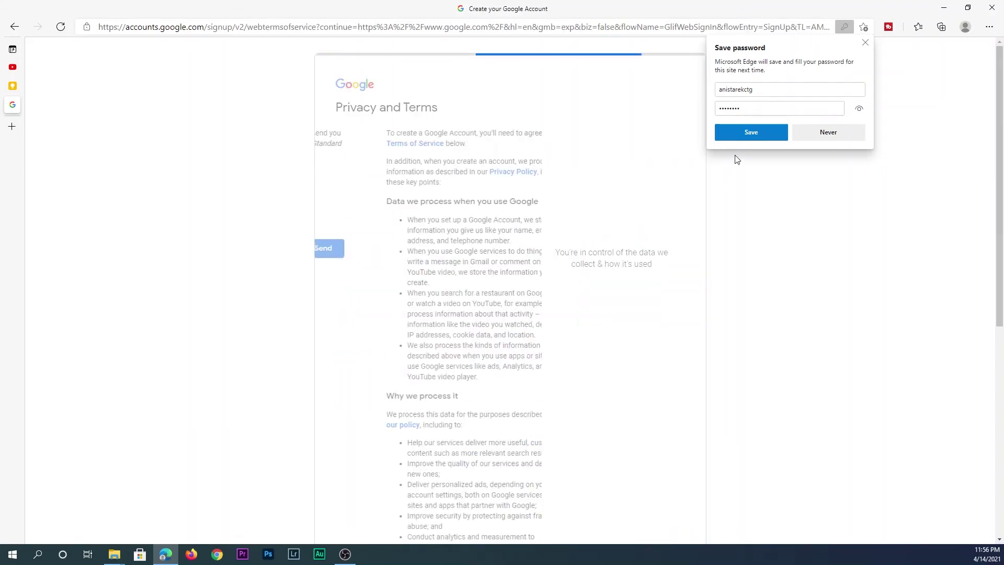
{"action": "left_click", "coordinate": [752, 132]}
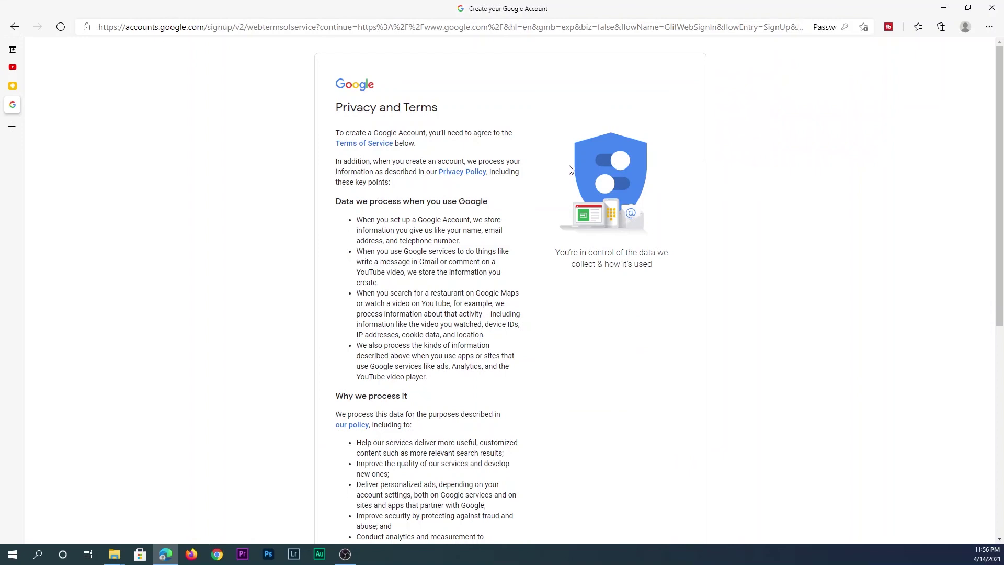
{"action": "scroll", "coordinate": [494, 225], "scroll_direction": "down", "scroll_amount": 5}
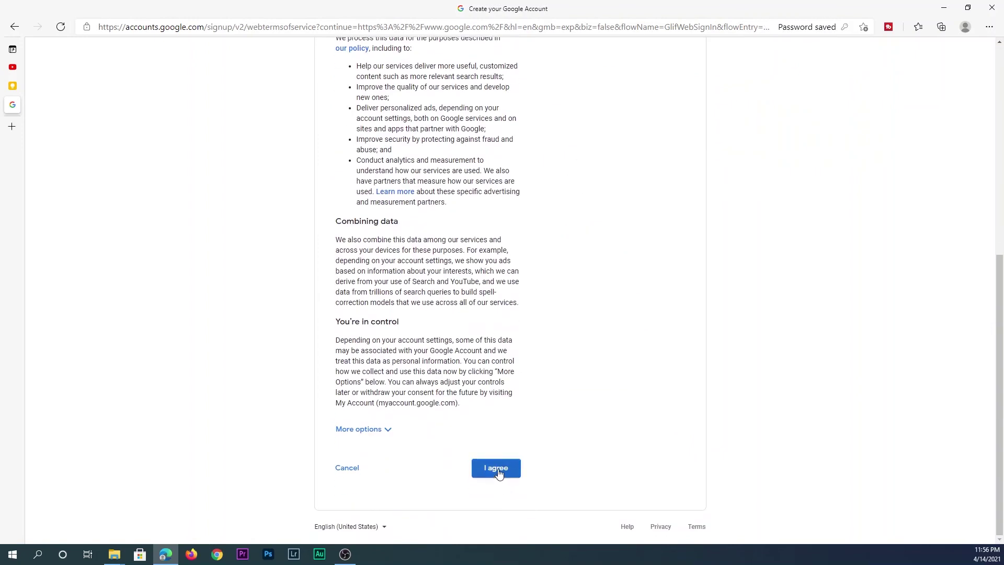
{"action": "left_click", "coordinate": [498, 471]}
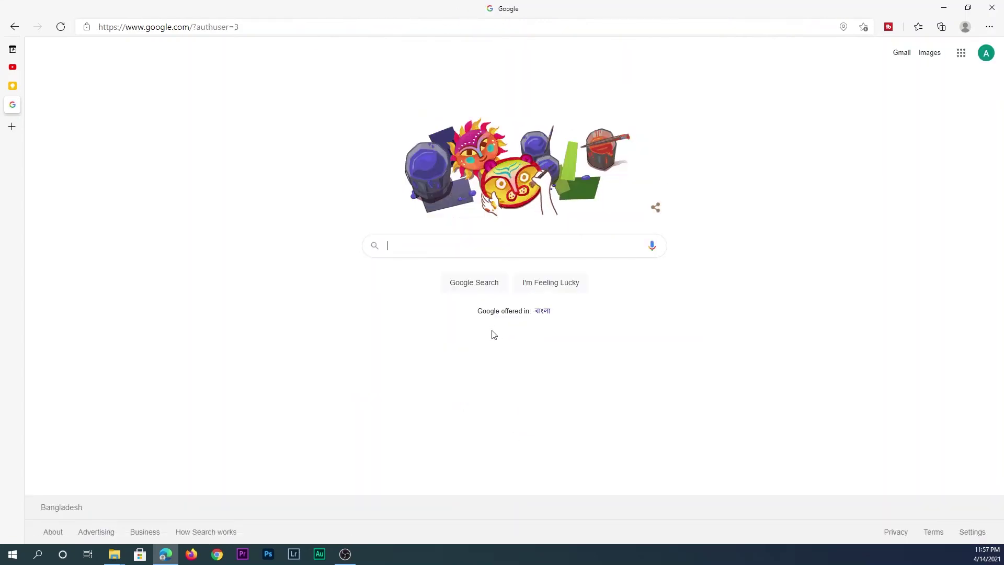
{"action": "left_click", "coordinate": [985, 55]}
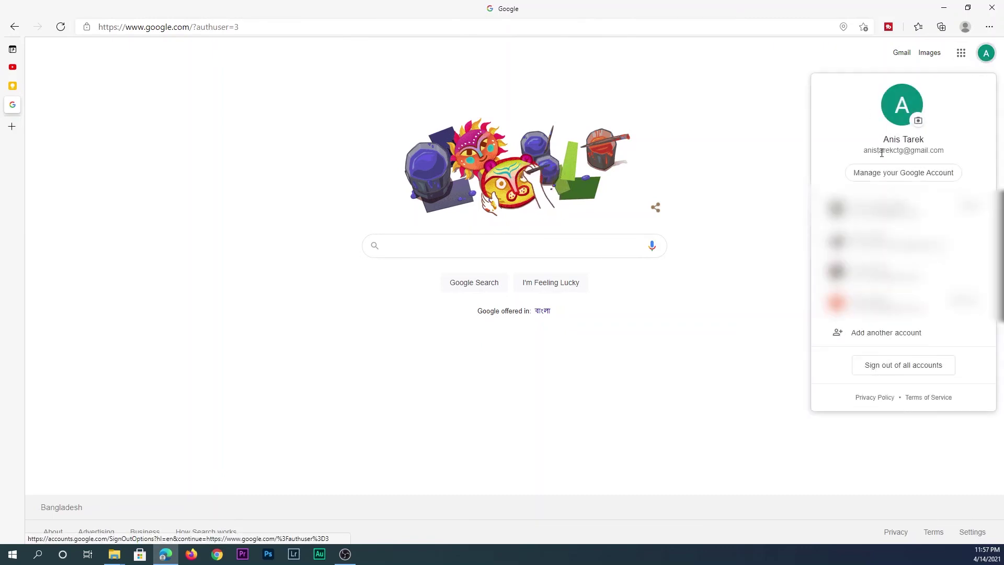
{"action": "left_click", "coordinate": [771, 97]}
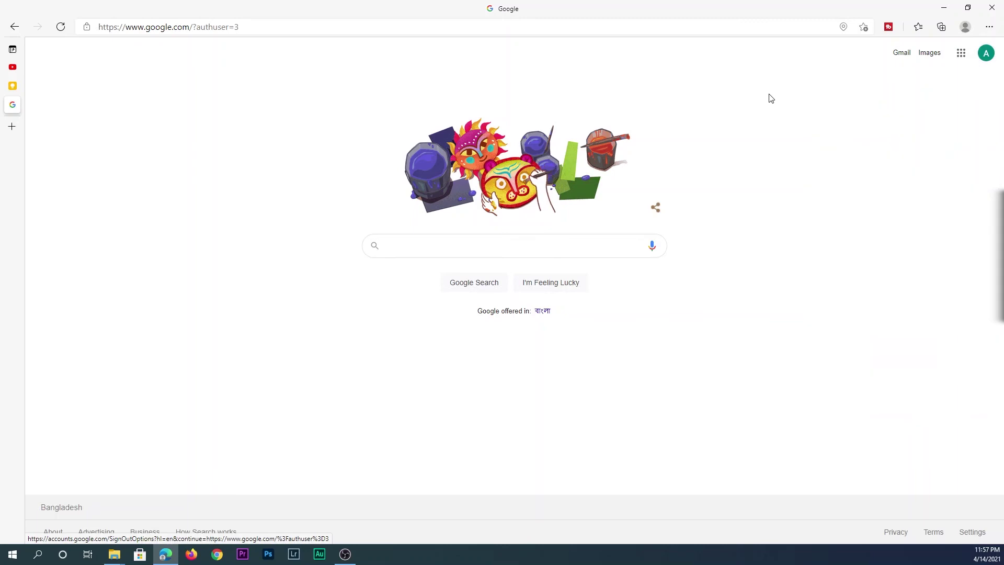
{"action": "left_click", "coordinate": [961, 53]}
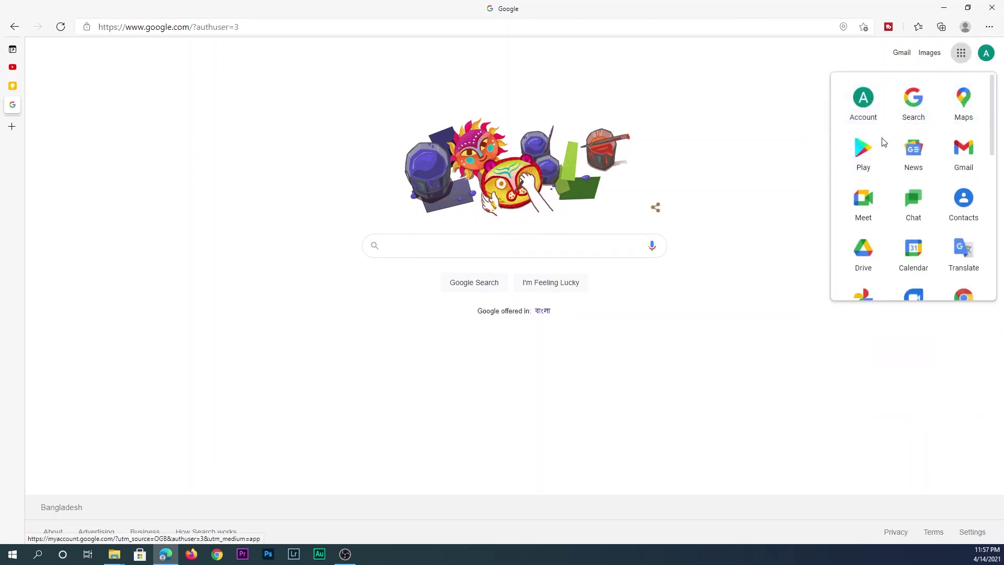
{"action": "scroll", "coordinate": [902, 168], "scroll_direction": "down", "scroll_amount": 3}
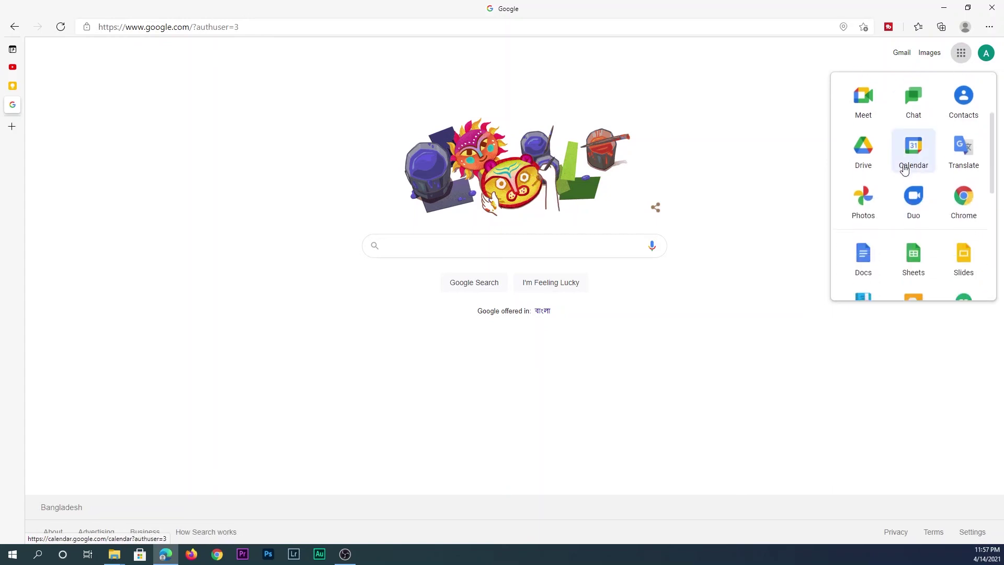
{"action": "scroll", "coordinate": [891, 201], "scroll_direction": "up", "scroll_amount": 3}
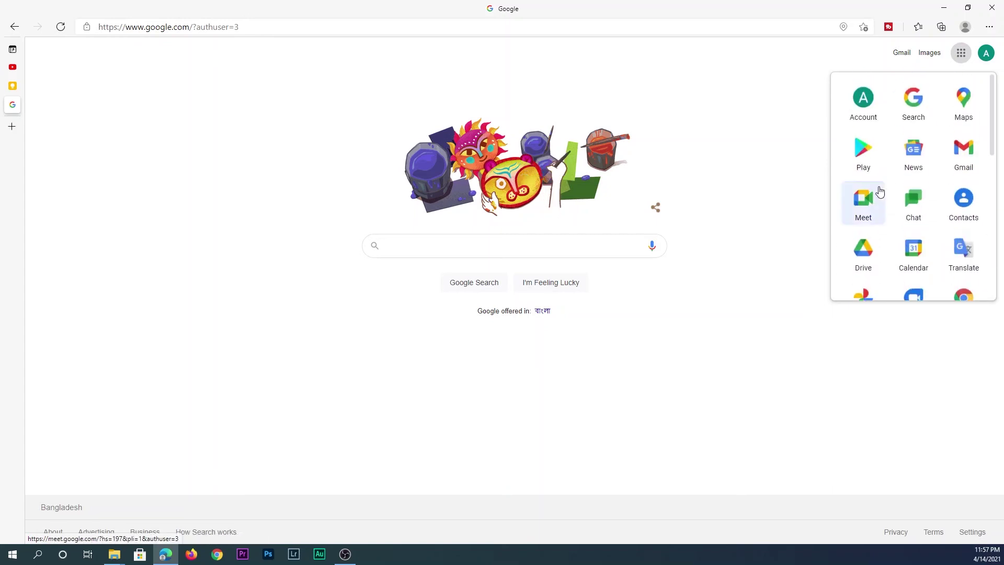
{"action": "scroll", "coordinate": [879, 196], "scroll_direction": "down", "scroll_amount": 2}
{"action": "left_click", "coordinate": [792, 164]}
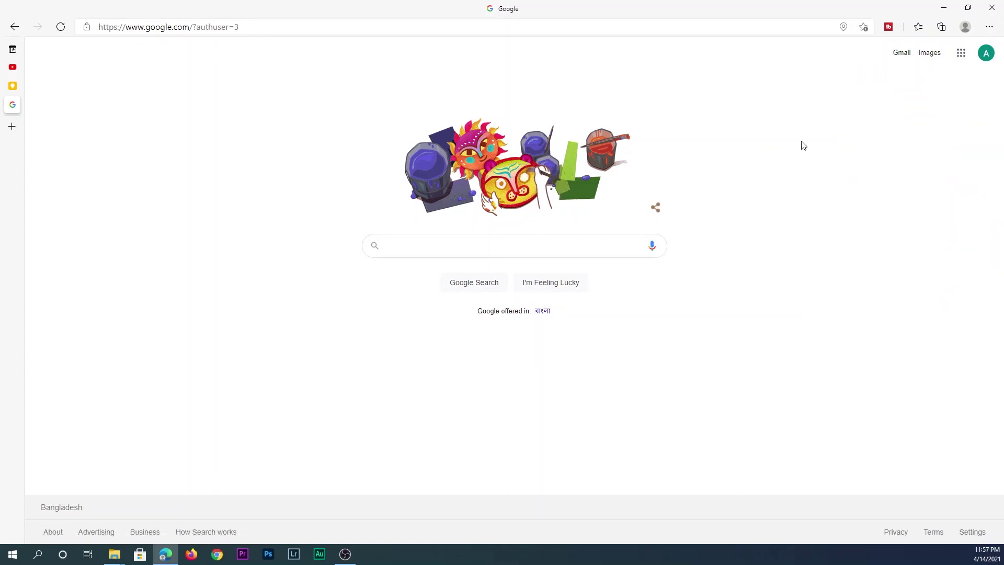